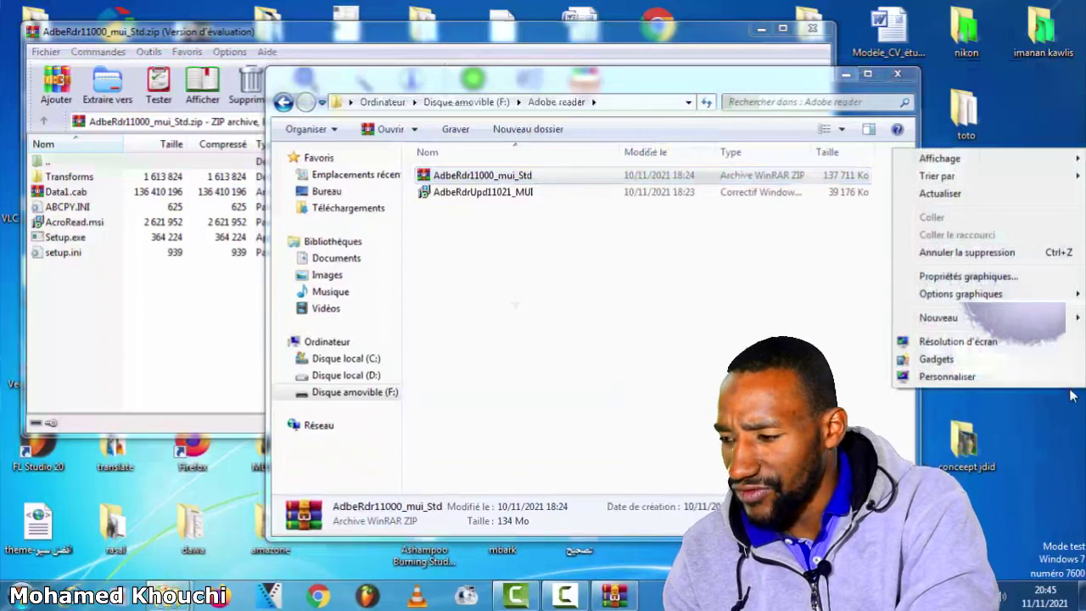
Step: Create a new folder on the desktop and name it adobe
{"action": "mouse_move", "coordinate": [938, 318]}
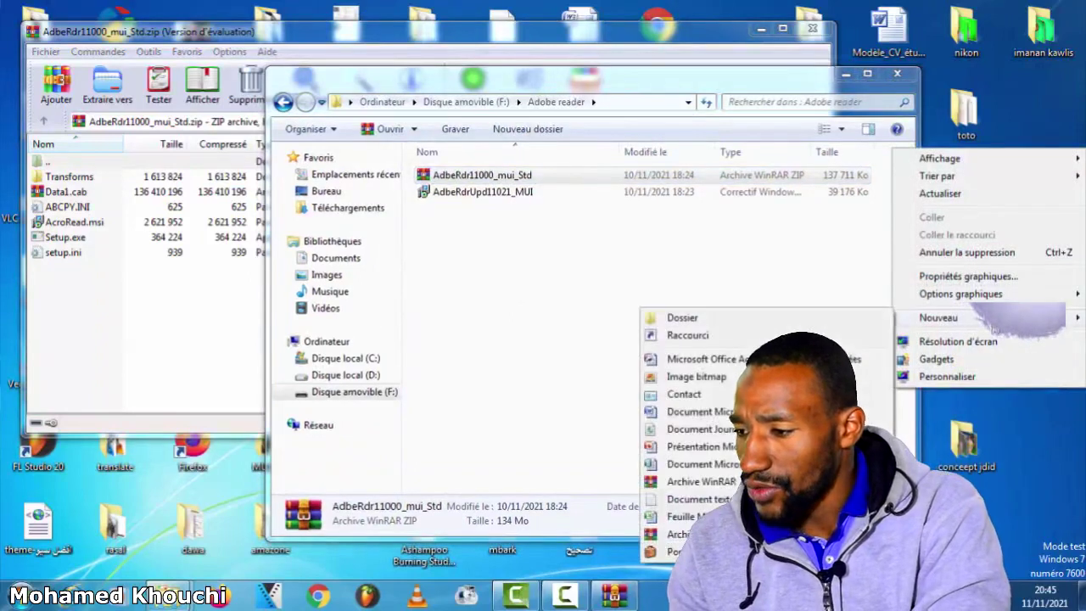
{"action": "left_click", "coordinate": [795, 321]}
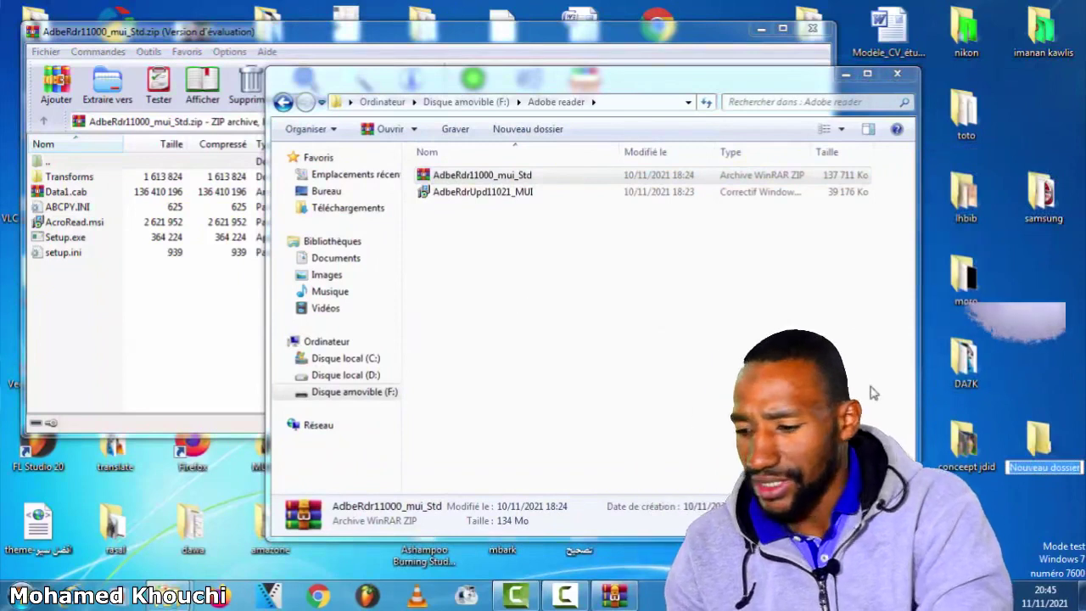
{"action": "type", "text": "a"}
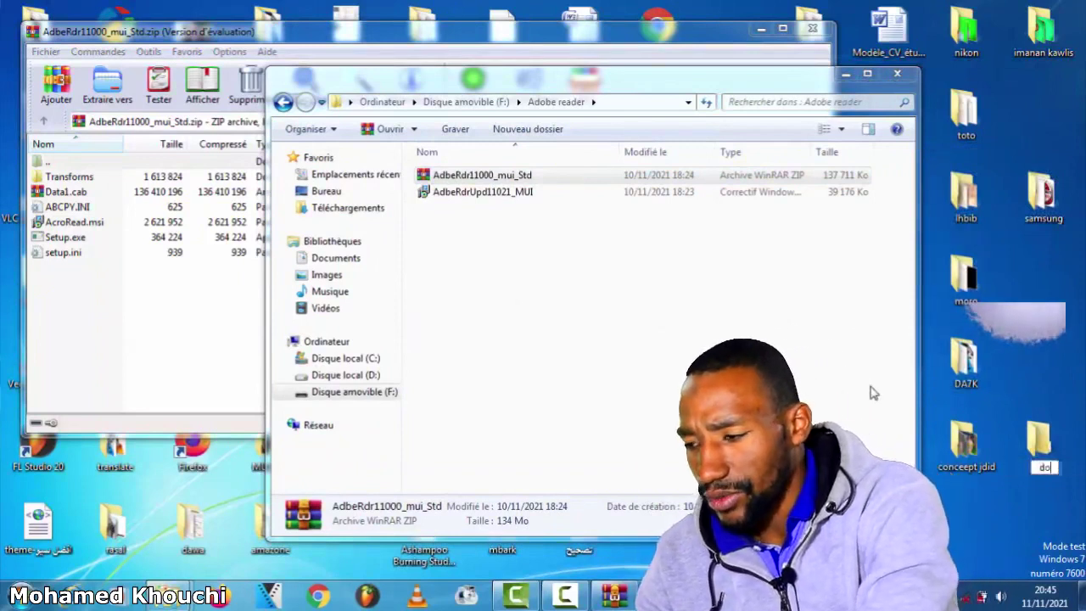
{"action": "type", "text": "doe"}
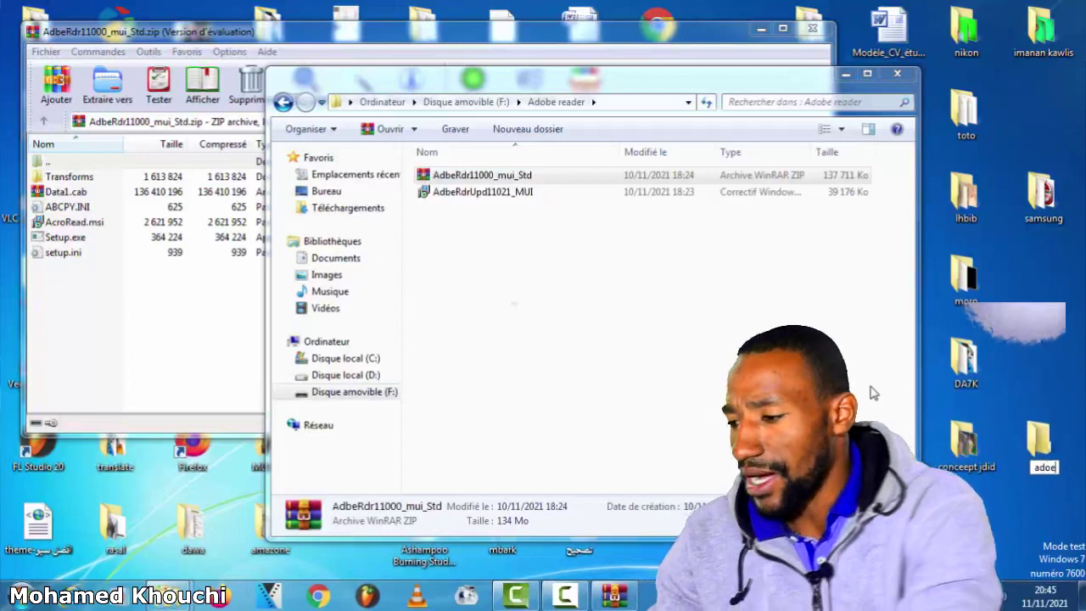
{"action": "key", "text": "BackSpace"}
{"action": "type", "text": "be"}
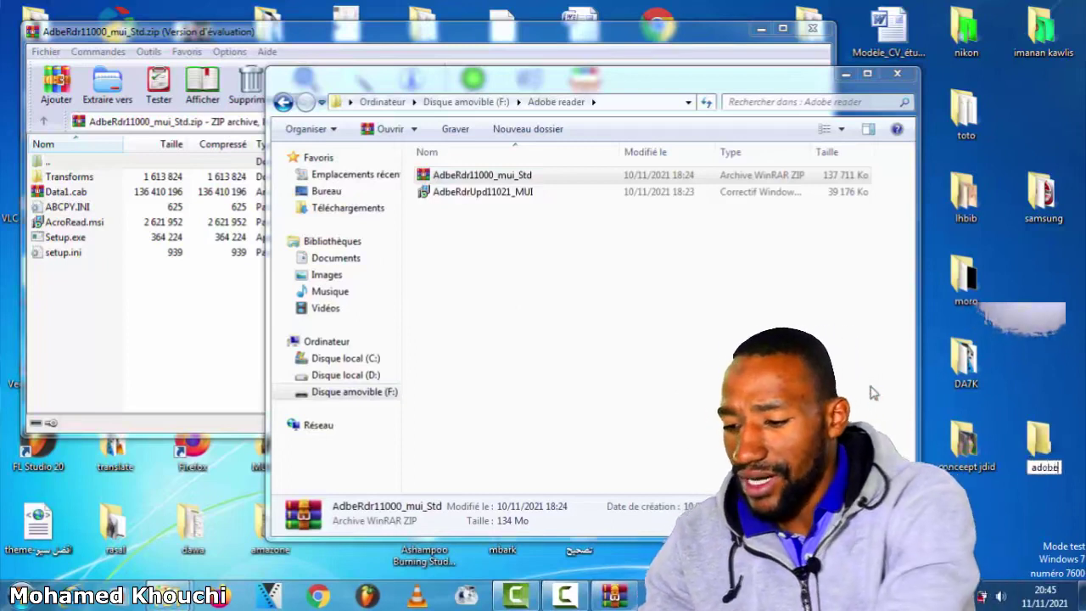
{"action": "left_click", "coordinate": [704, 381]}
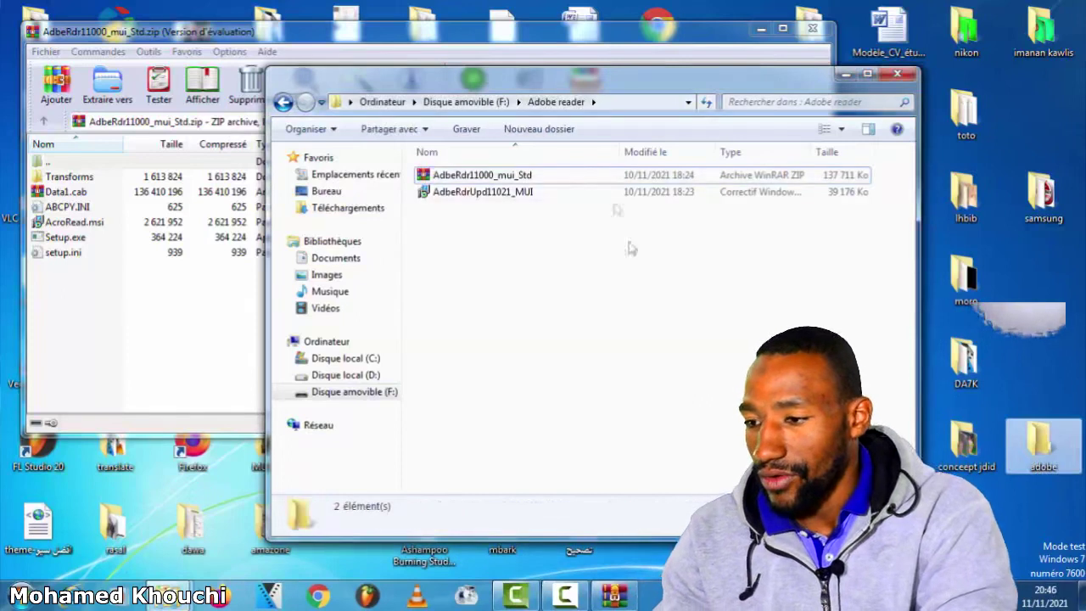
Step: Extract all the contents of AdbeRdr11000_mui_Std.zip into the desktop folder adobe, and close the archive and the Explorer window
{"action": "left_click", "coordinate": [174, 363]}
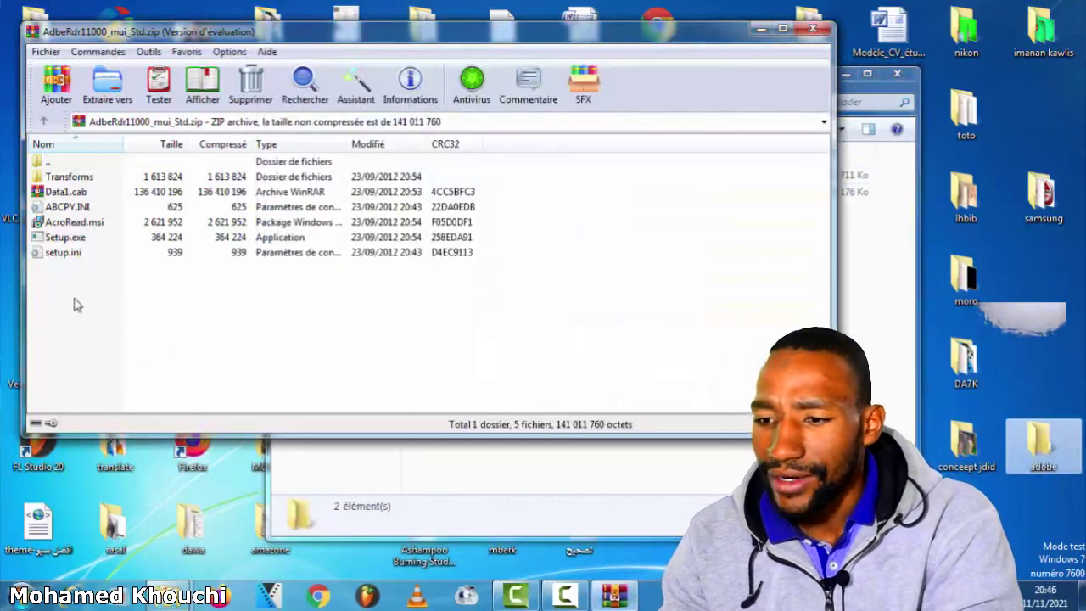
{"action": "left_click_drag", "start_coordinate": [72, 299], "coordinate": [82, 185]}
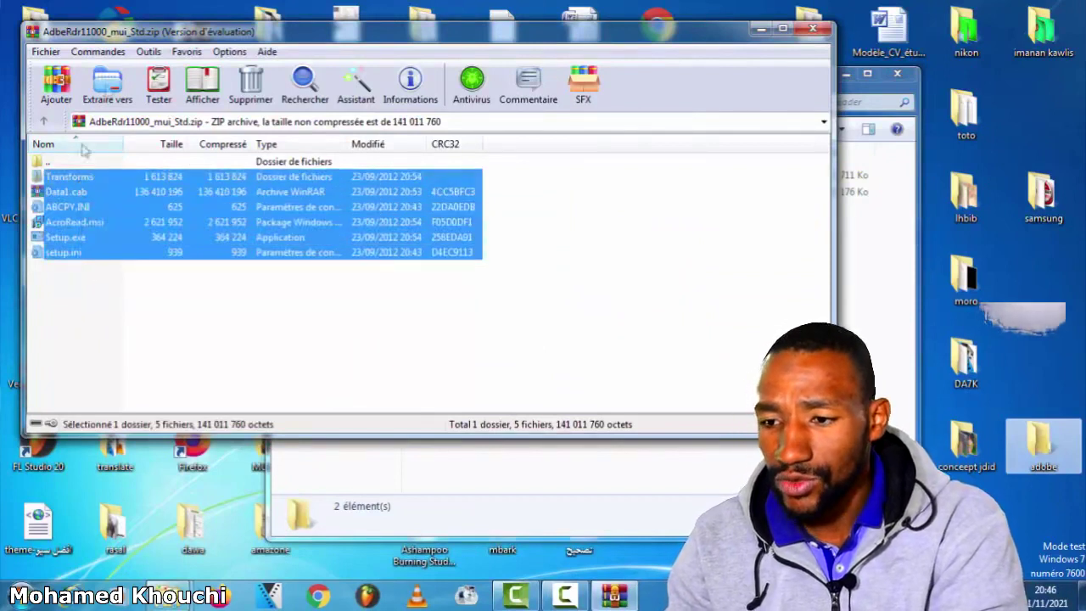
{"action": "left_click", "coordinate": [111, 84]}
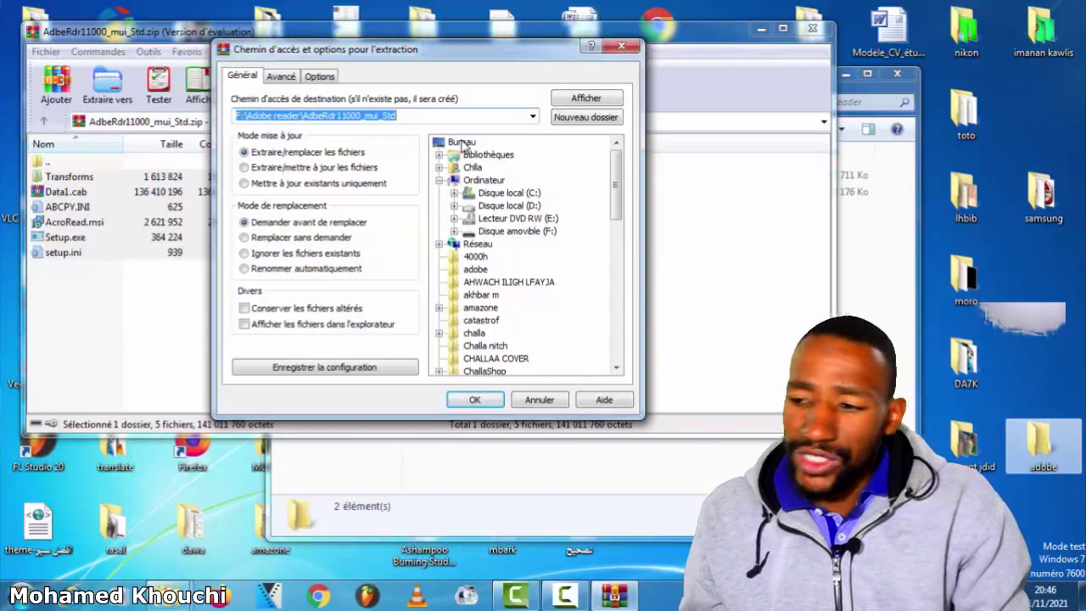
{"action": "left_click", "coordinate": [463, 142]}
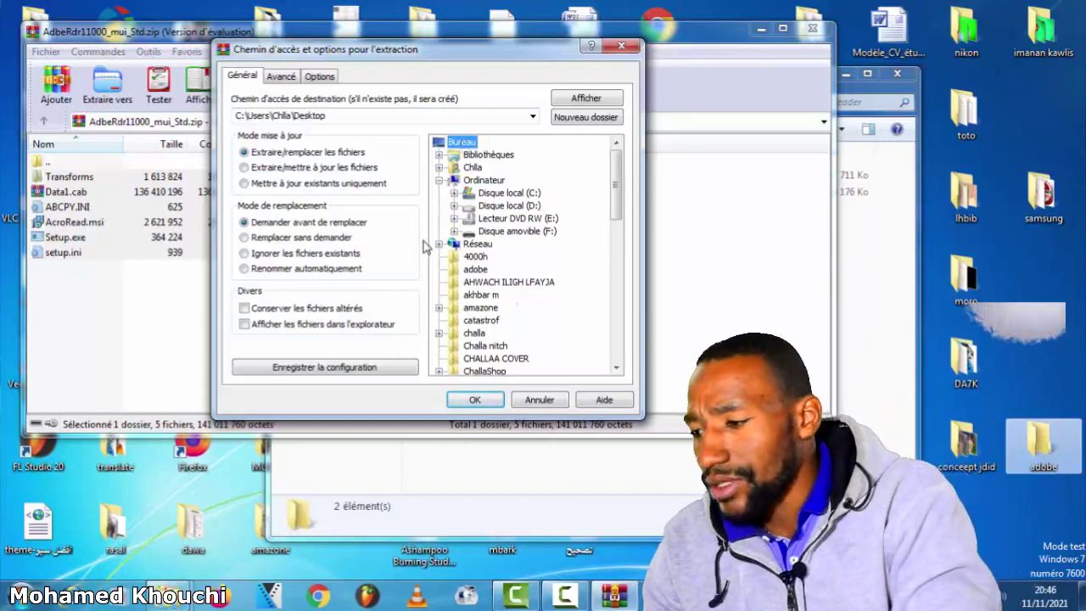
{"action": "key", "text": "a"}
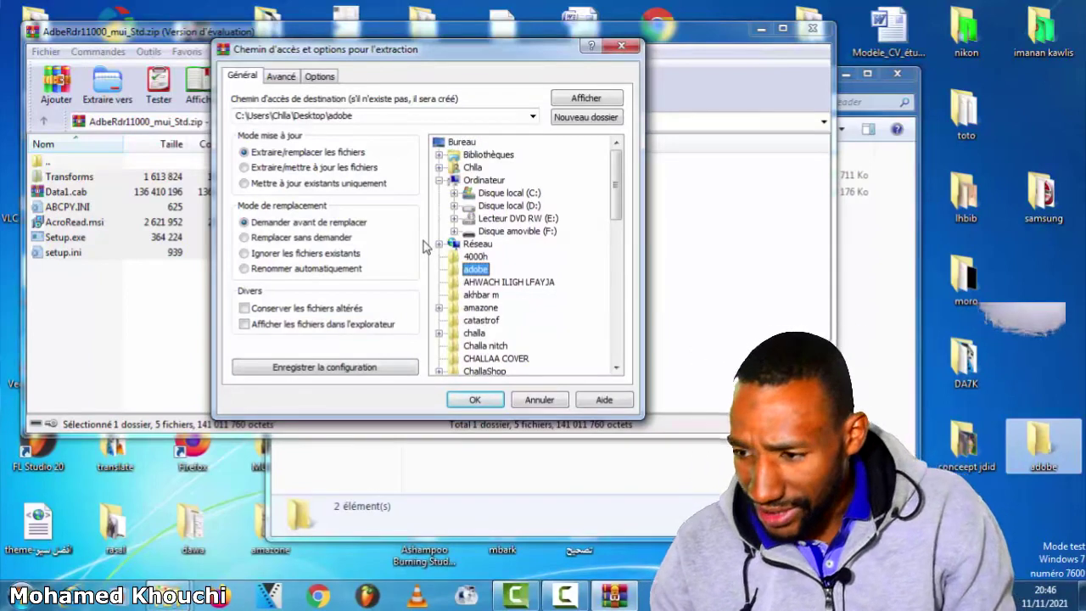
{"action": "key", "text": "Return"}
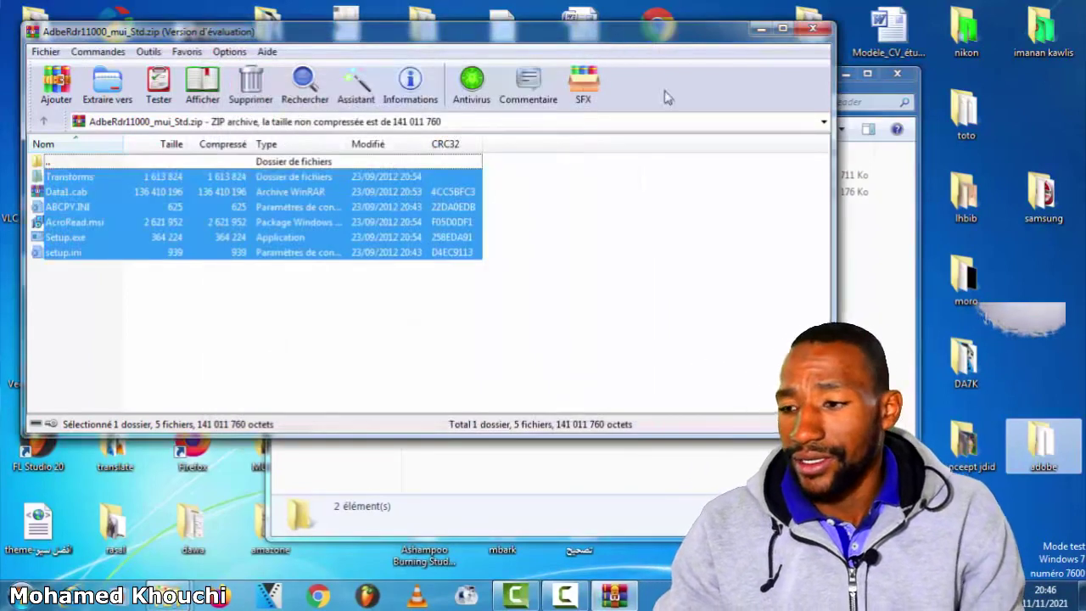
{"action": "left_click", "coordinate": [813, 31]}
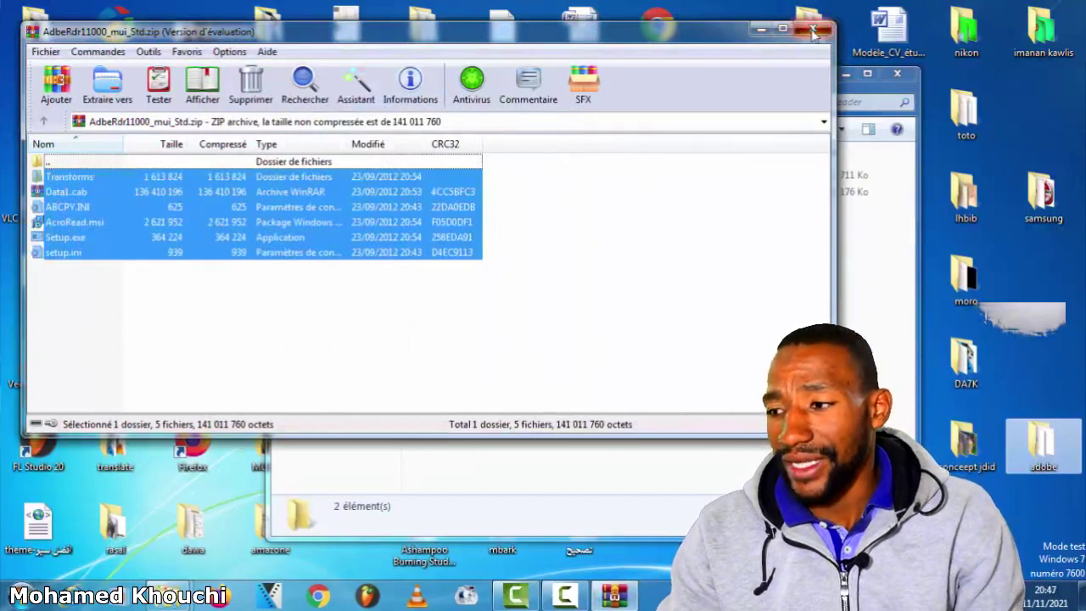
{"action": "left_click", "coordinate": [909, 75]}
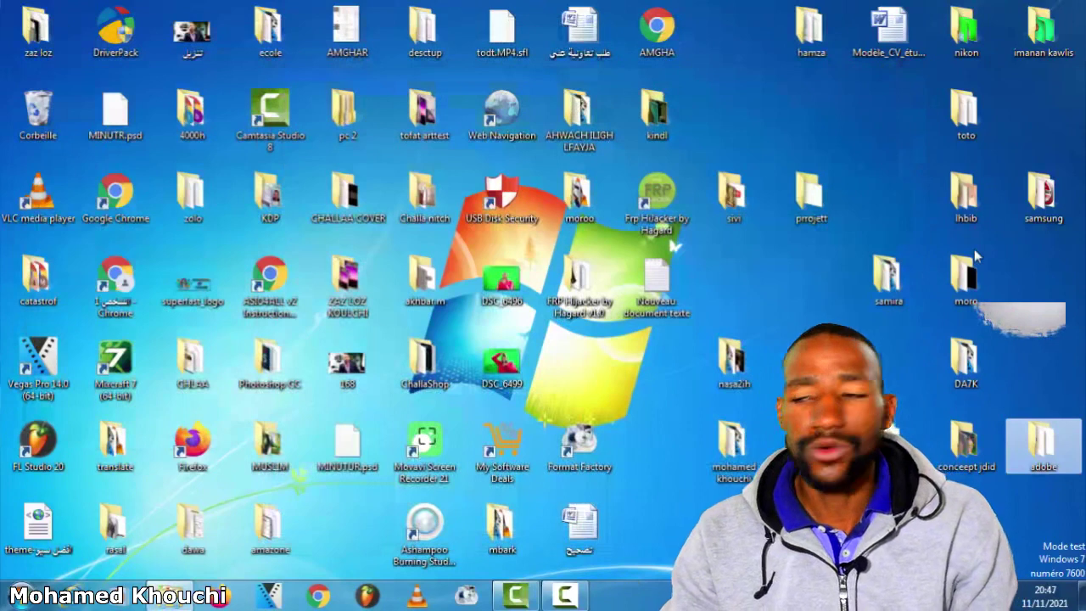
Step: Run the Setup application from the desktop folder adobe with Anglais (États-Unis) as the installation language
{"action": "double_click", "coordinate": [1043, 448]}
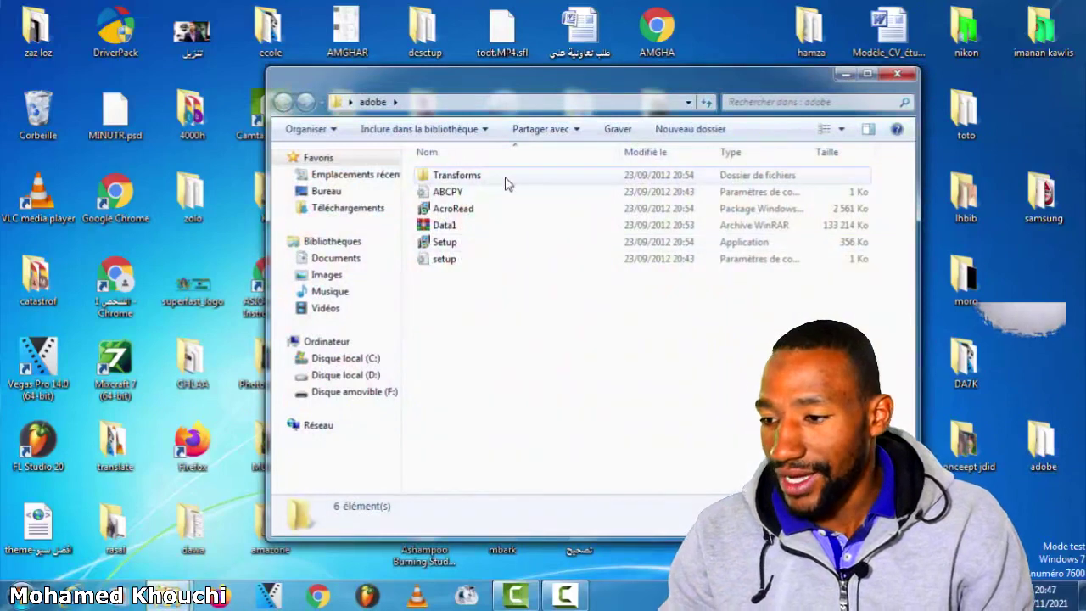
{"action": "double_click", "coordinate": [490, 241]}
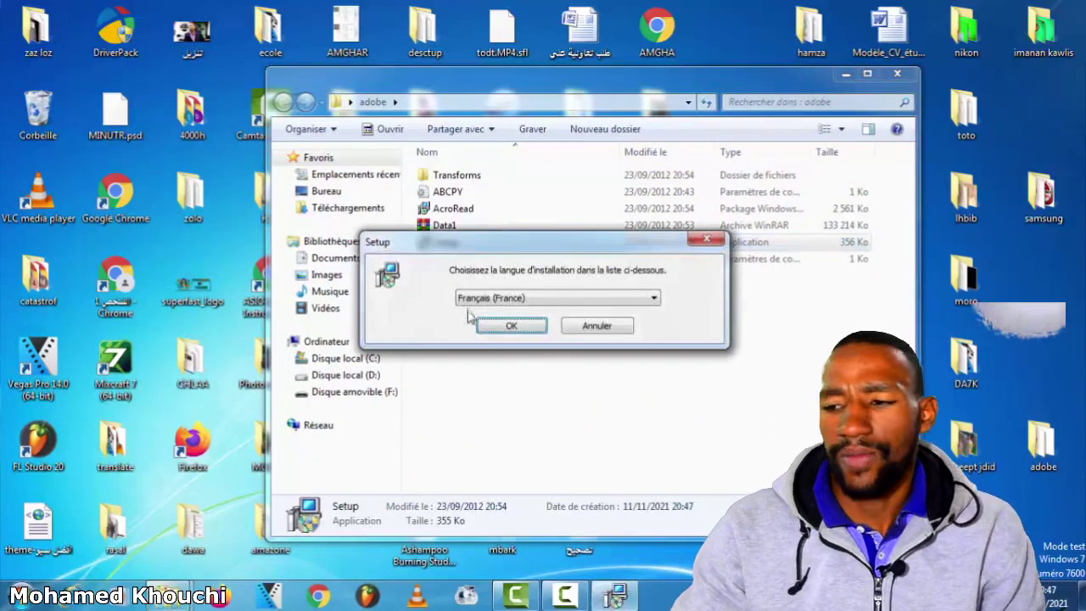
{"action": "left_click", "coordinate": [527, 297]}
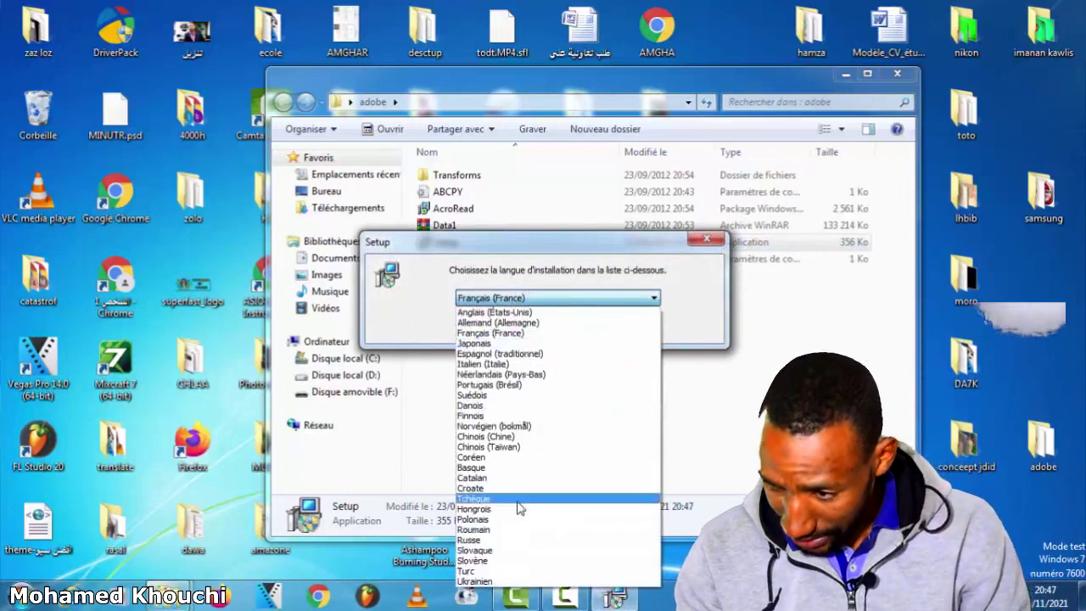
{"action": "key", "text": "Up"}
{"action": "key", "text": "Up"}
{"action": "key", "text": "Up"}
{"action": "key", "text": "Up"}
{"action": "key", "text": "Up"}
{"action": "key", "text": "Up"}
{"action": "key", "text": "Up"}
{"action": "key", "text": "Up"}
{"action": "key", "text": "Up"}
{"action": "key", "text": "Up"}
{"action": "key", "text": "Up"}
{"action": "key", "text": "Up"}
{"action": "key", "text": "Up"}
{"action": "key", "text": "Up"}
{"action": "key", "text": "Up"}
{"action": "key", "text": "Up"}
{"action": "key", "text": "Up"}
{"action": "key", "text": "Up"}
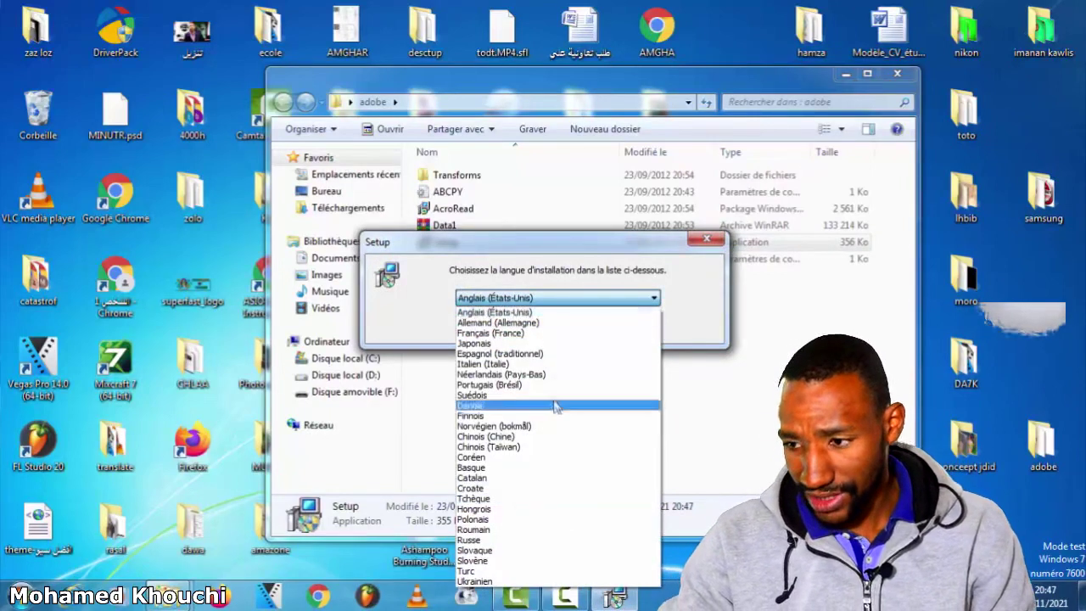
{"action": "left_click", "coordinate": [491, 316]}
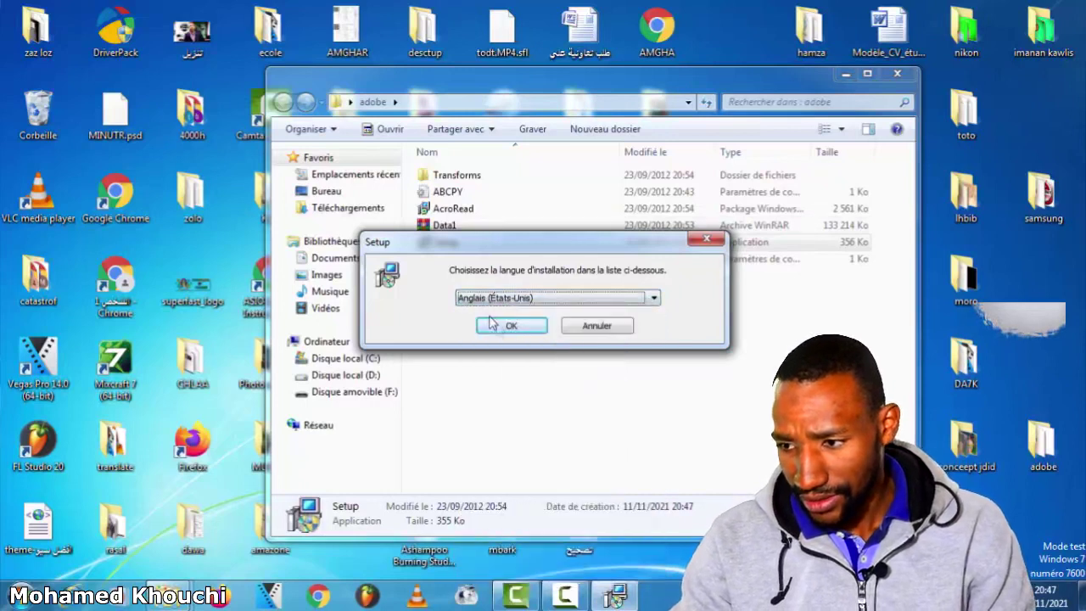
{"action": "left_click", "coordinate": [509, 329]}
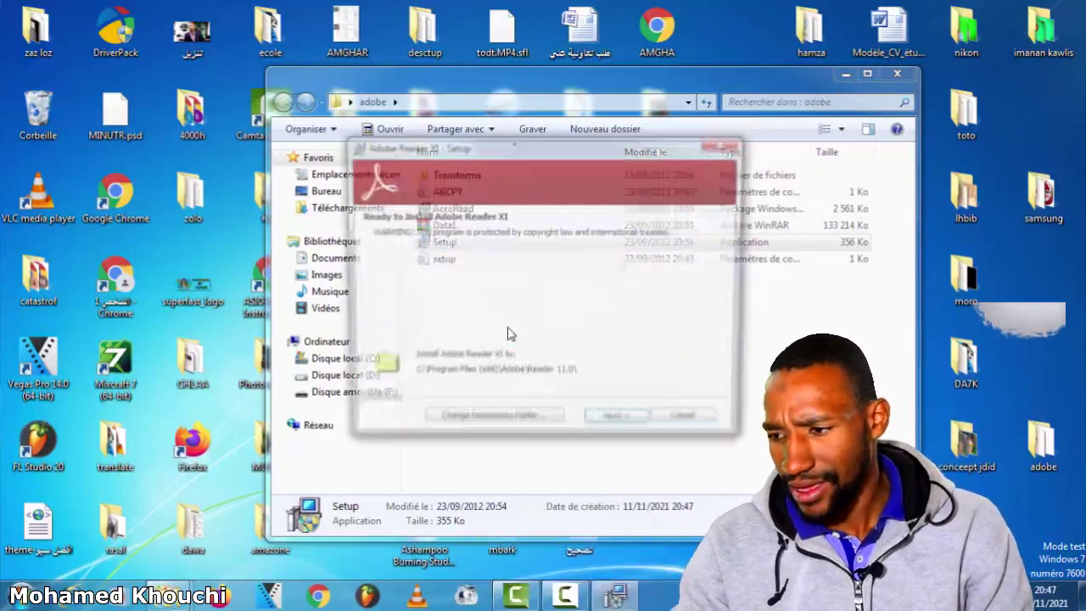
Step: Install Adobe Reader XI in the default destination folder with automatic updates, and exit the setup
{"action": "left_click", "coordinate": [621, 428]}
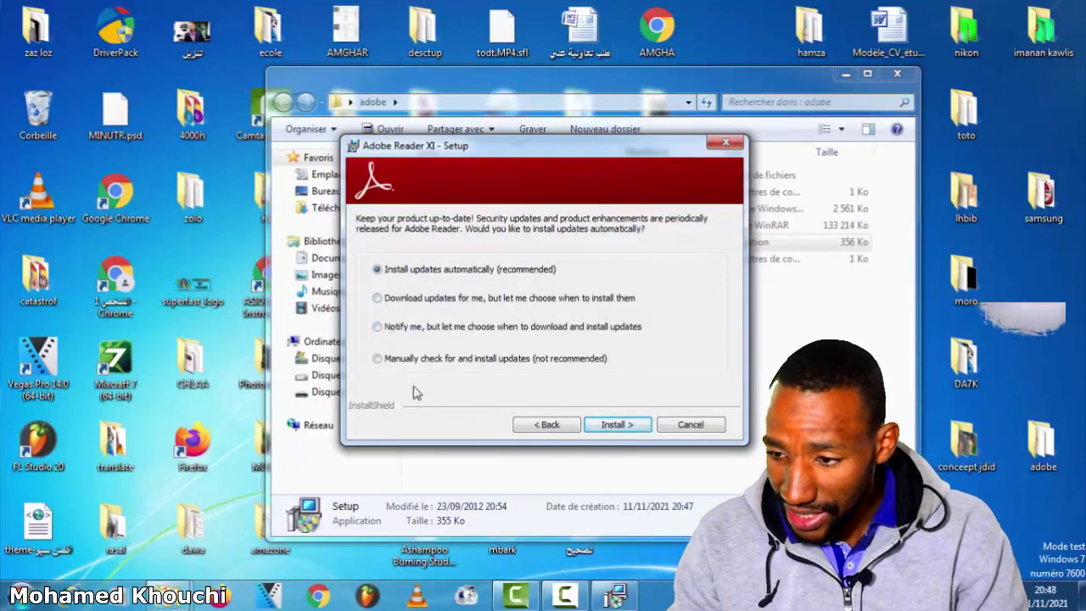
{"action": "left_click", "coordinate": [631, 433]}
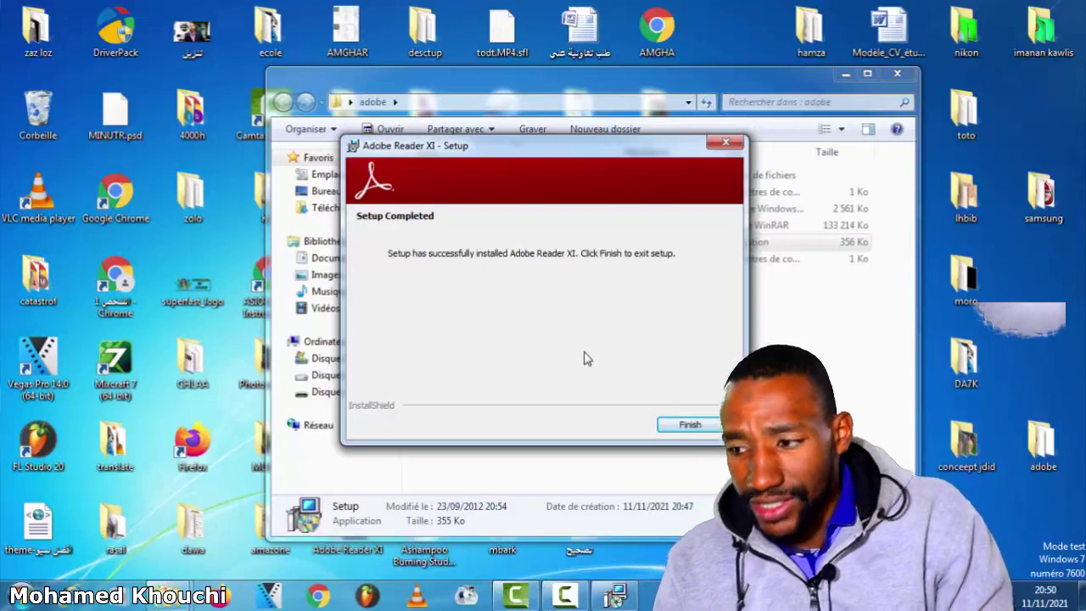
{"action": "left_click", "coordinate": [684, 429]}
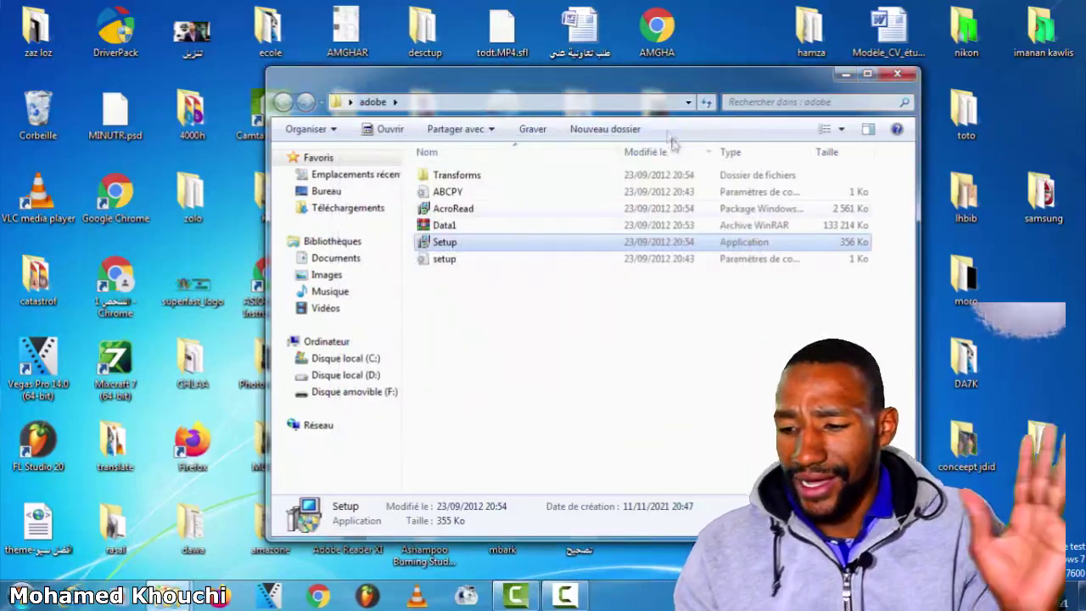
Step: Launch Adobe Reader XI from the desktop, moving the folder window off its shortcut, and accept the licence agreement
{"action": "left_click_drag", "start_coordinate": [638, 97], "coordinate": [775, 40]}
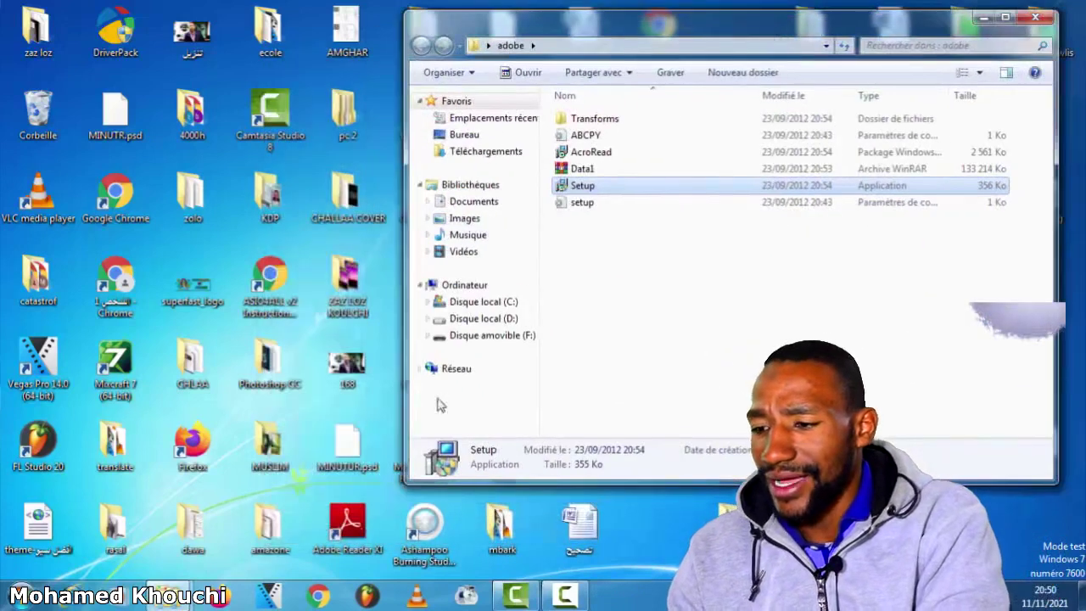
{"action": "double_click", "coordinate": [347, 530]}
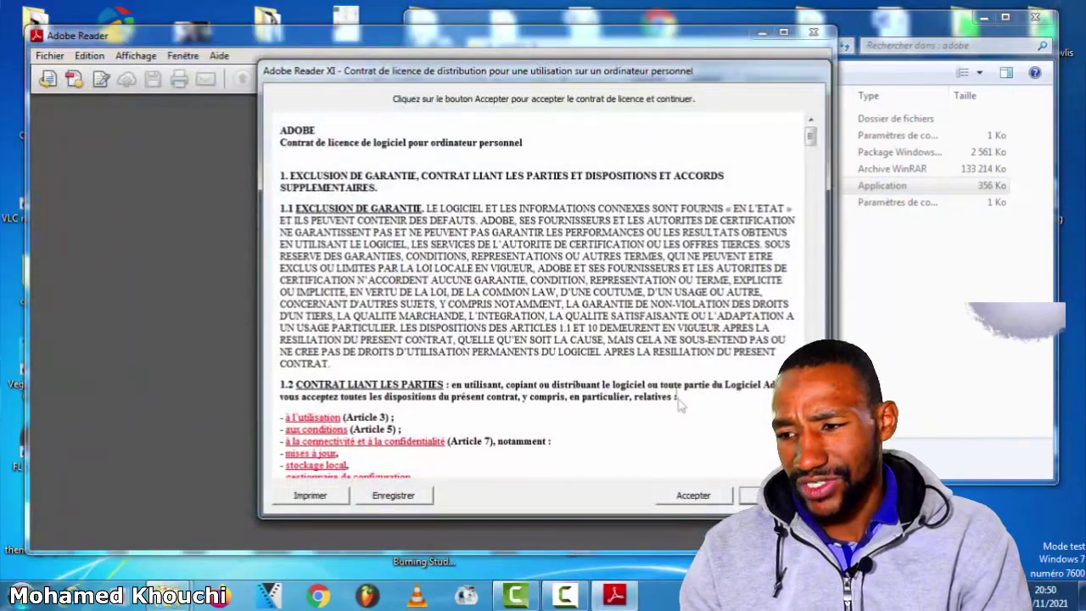
{"action": "left_click", "coordinate": [693, 495]}
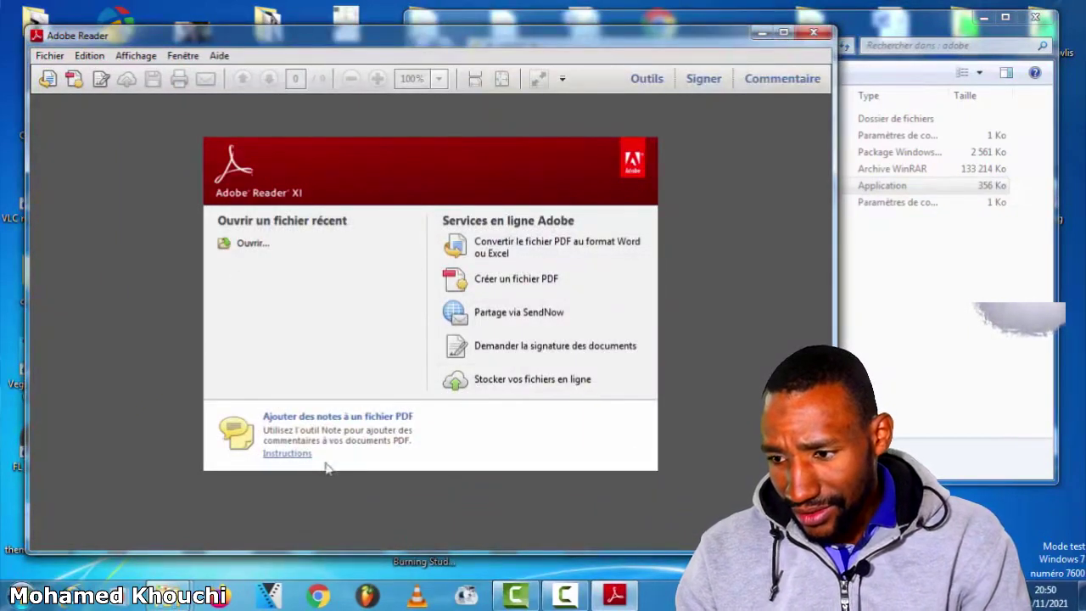
Step: Try the PDF creation service and the file-opening dialog from the Adobe Reader welcome screen, and close the reader and browser
{"action": "left_click", "coordinate": [510, 287]}
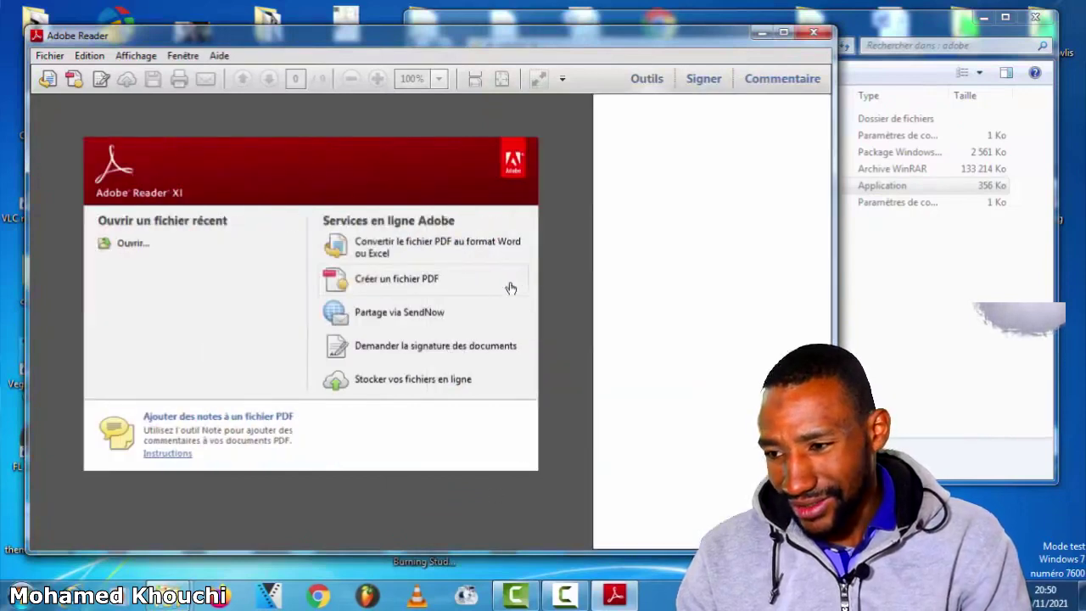
{"action": "left_click", "coordinate": [811, 34]}
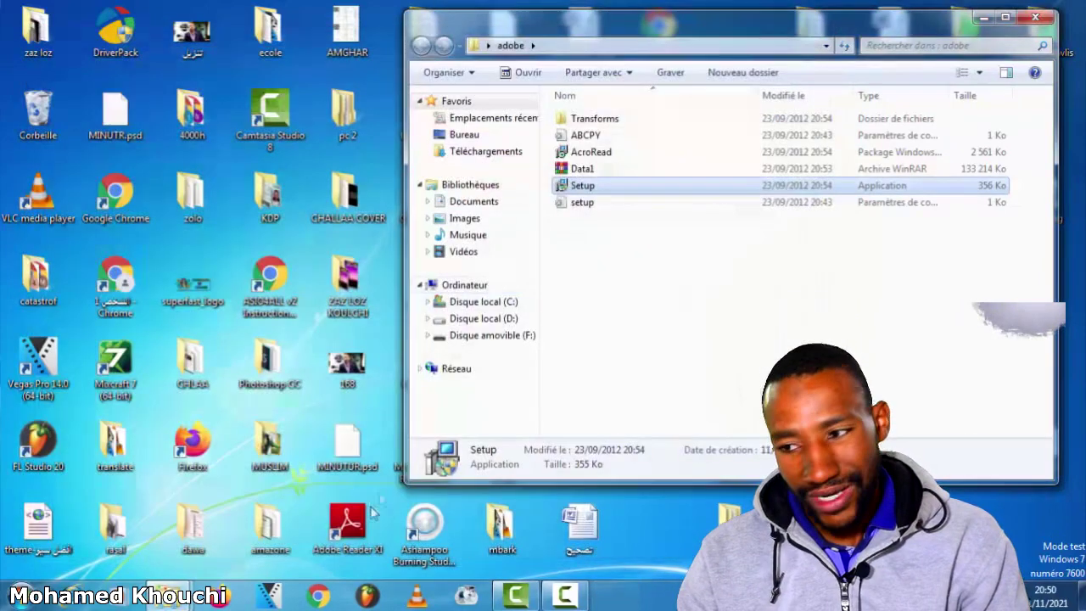
{"action": "double_click", "coordinate": [344, 528]}
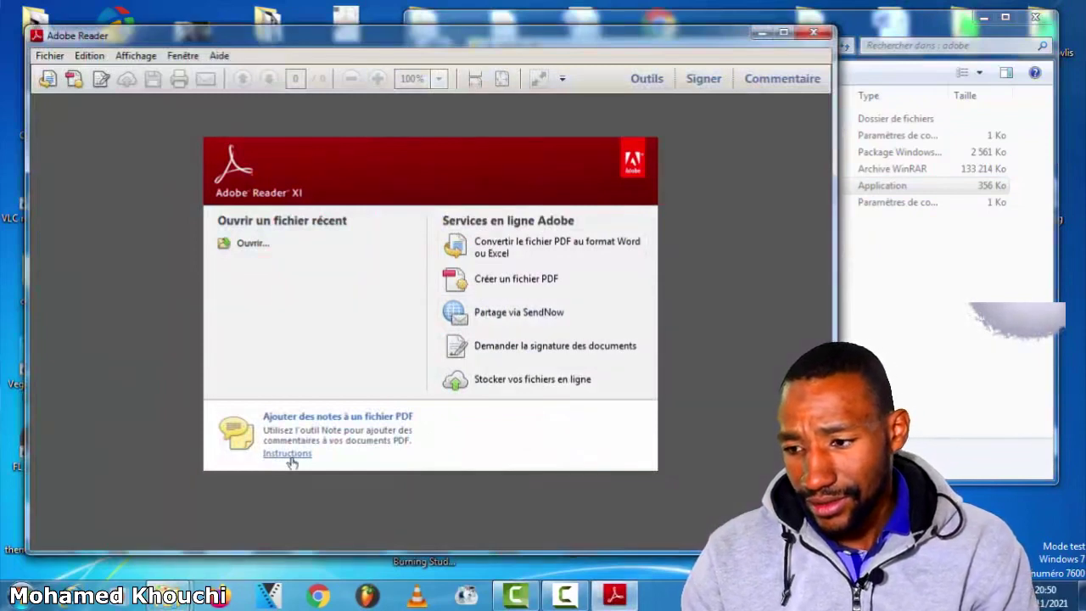
{"action": "left_click", "coordinate": [241, 244]}
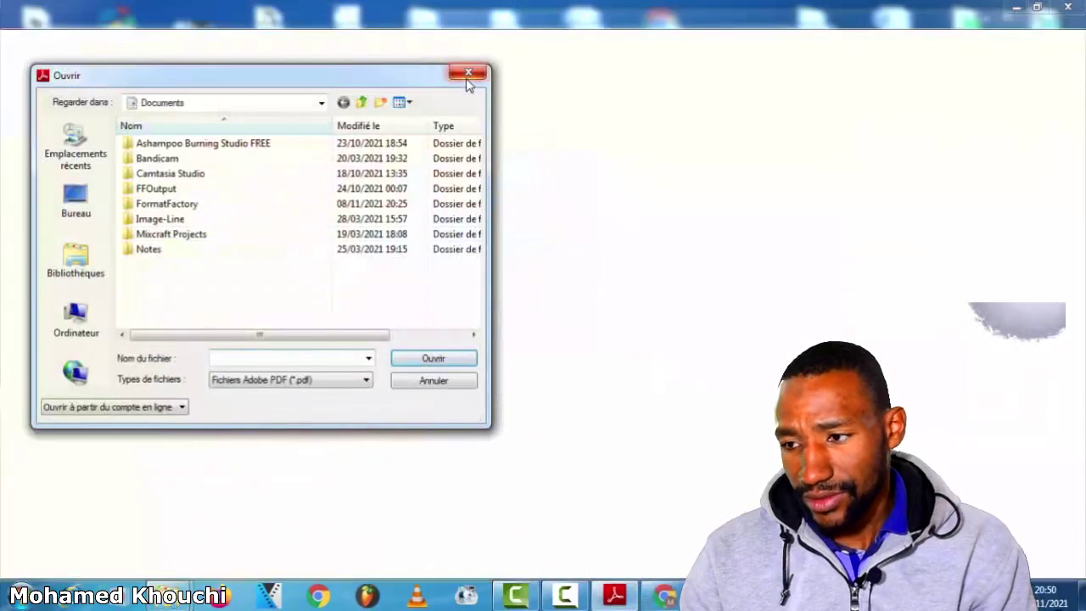
{"action": "left_click", "coordinate": [466, 78]}
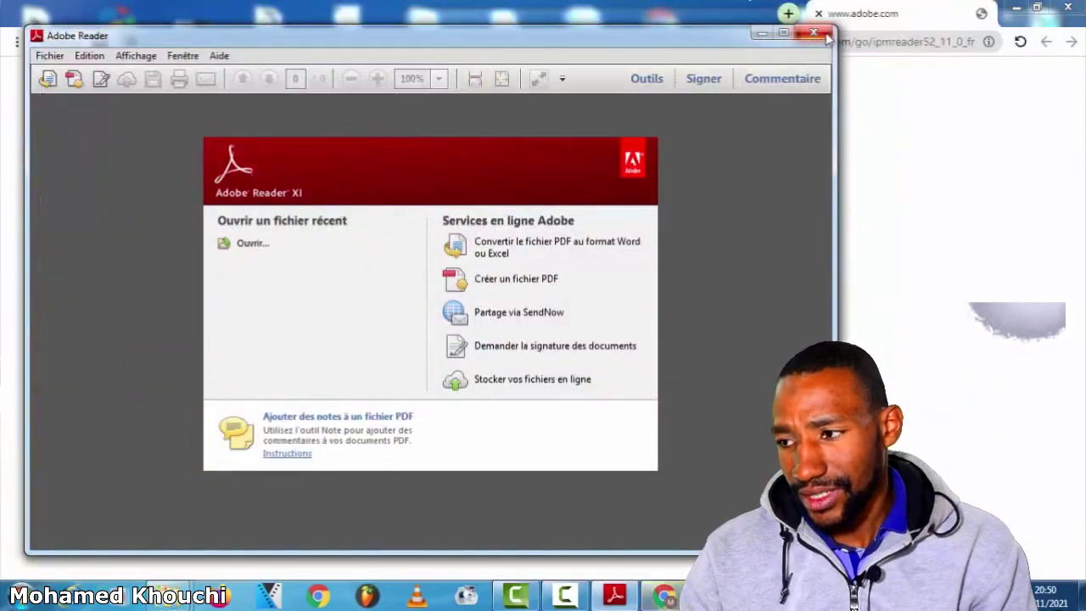
{"action": "left_click", "coordinate": [814, 33]}
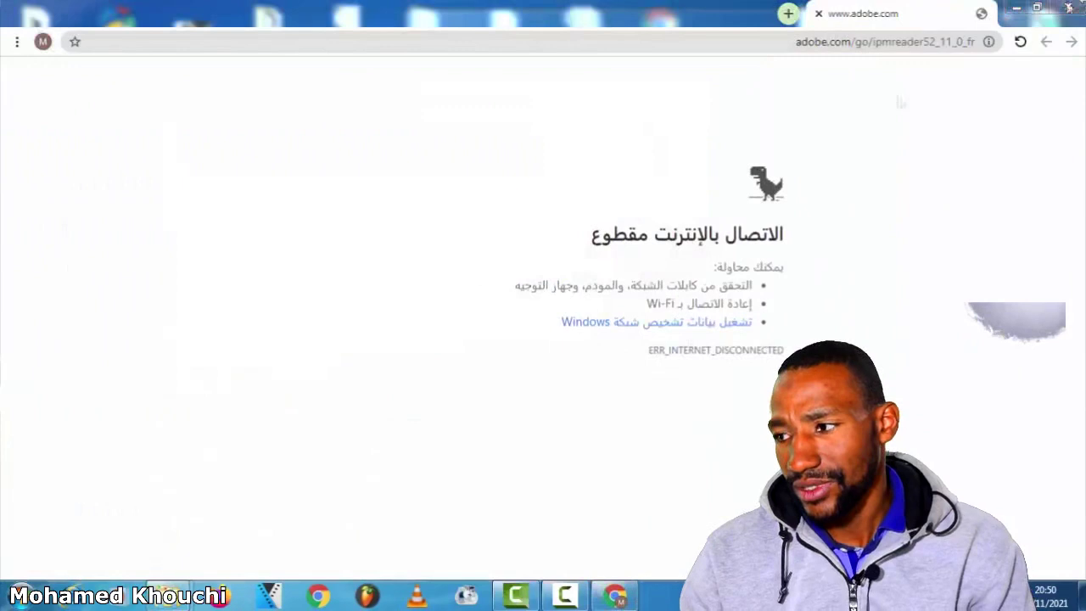
{"action": "left_click", "coordinate": [1068, 7]}
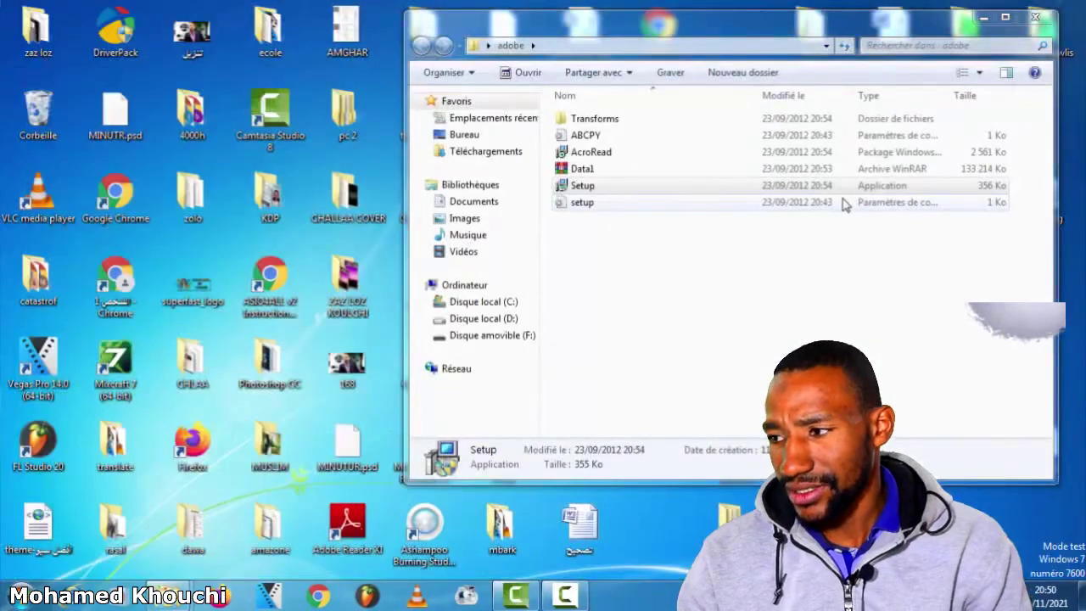
Step: Open the English tenses Grammar file from its folder on Disque local (D:) with Adobe Reader and view its first page
{"action": "key", "text": "super+e"}
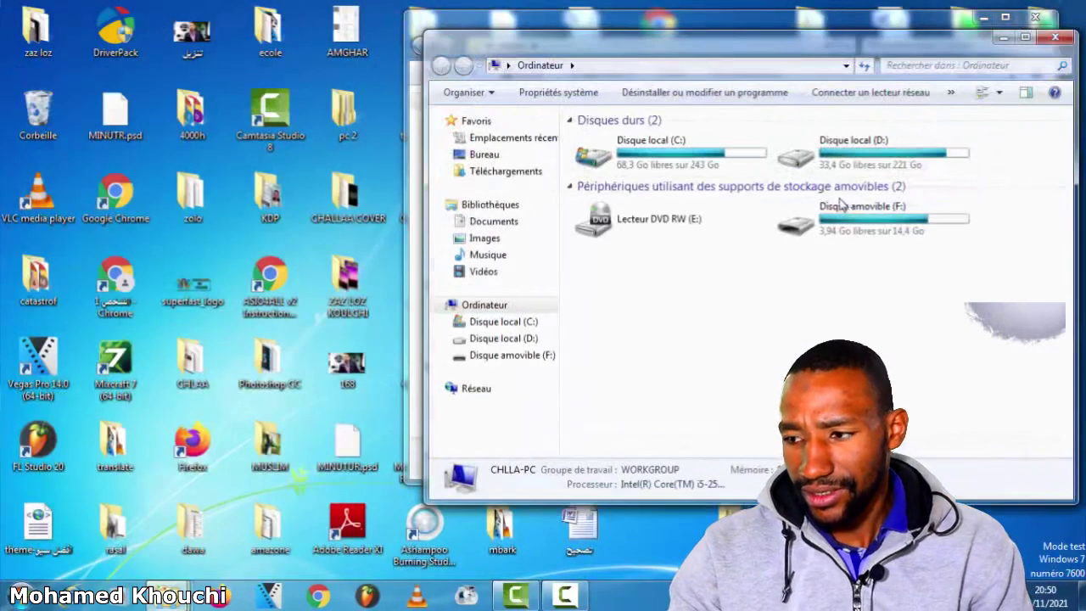
{"action": "double_click", "coordinate": [842, 151]}
{"action": "double_click", "coordinate": [794, 229]}
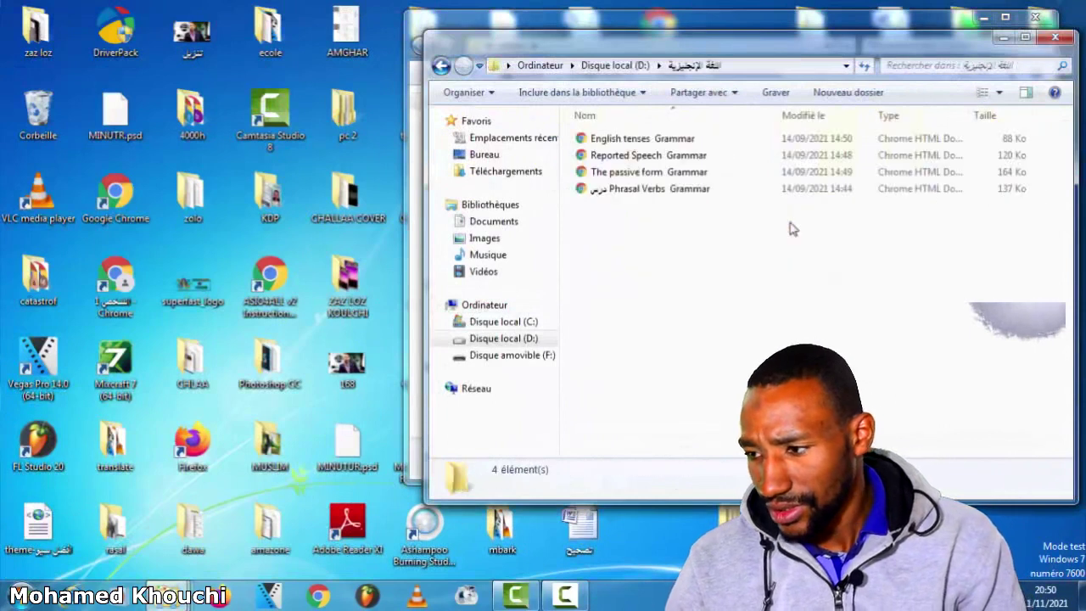
{"action": "right_click", "coordinate": [618, 140]}
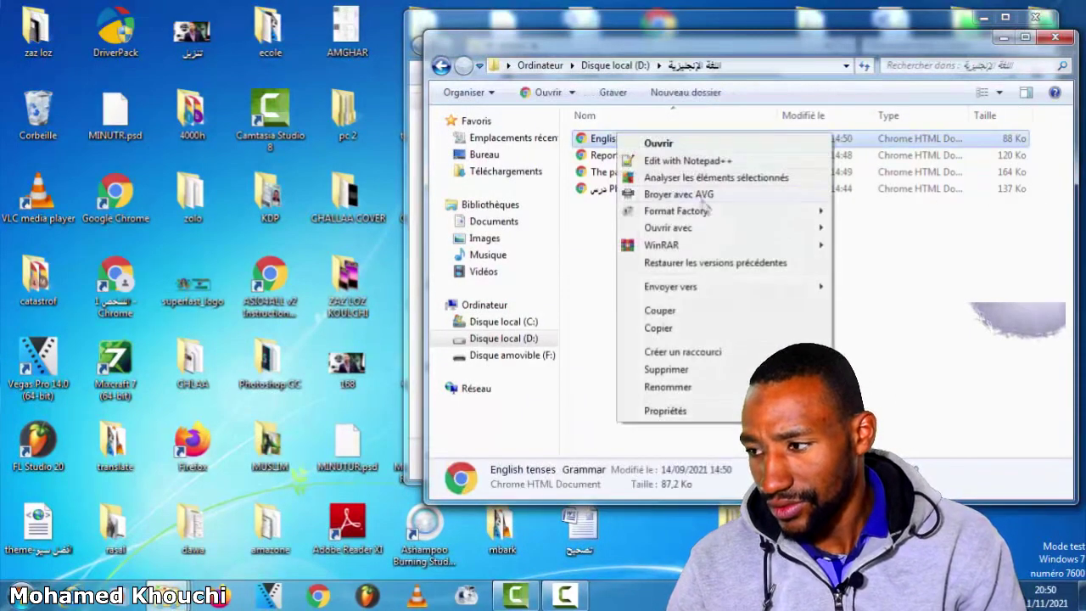
{"action": "mouse_move", "coordinate": [724, 233]}
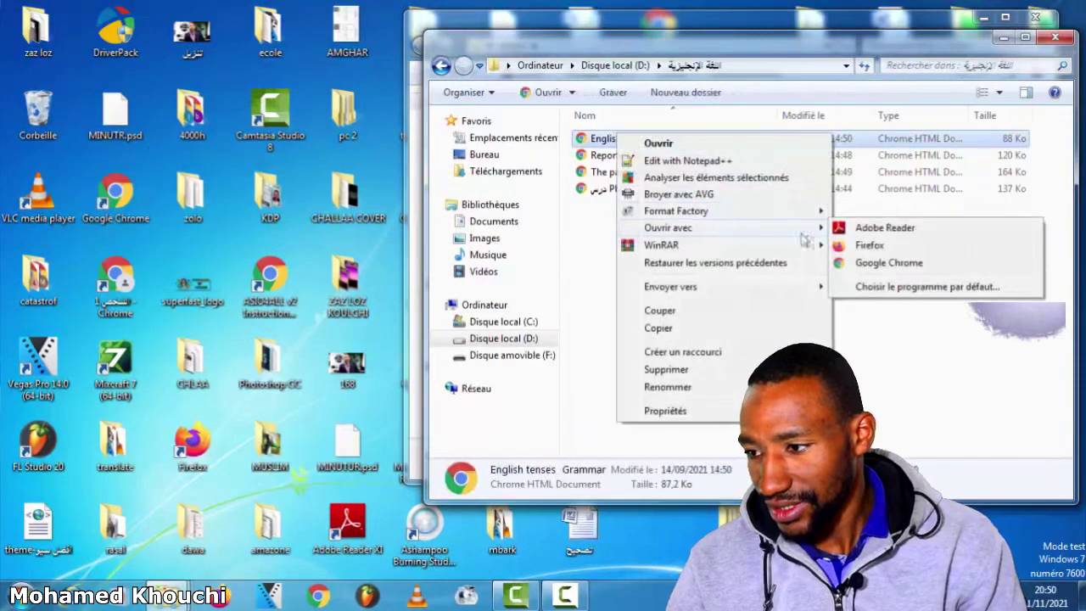
{"action": "left_click", "coordinate": [877, 229]}
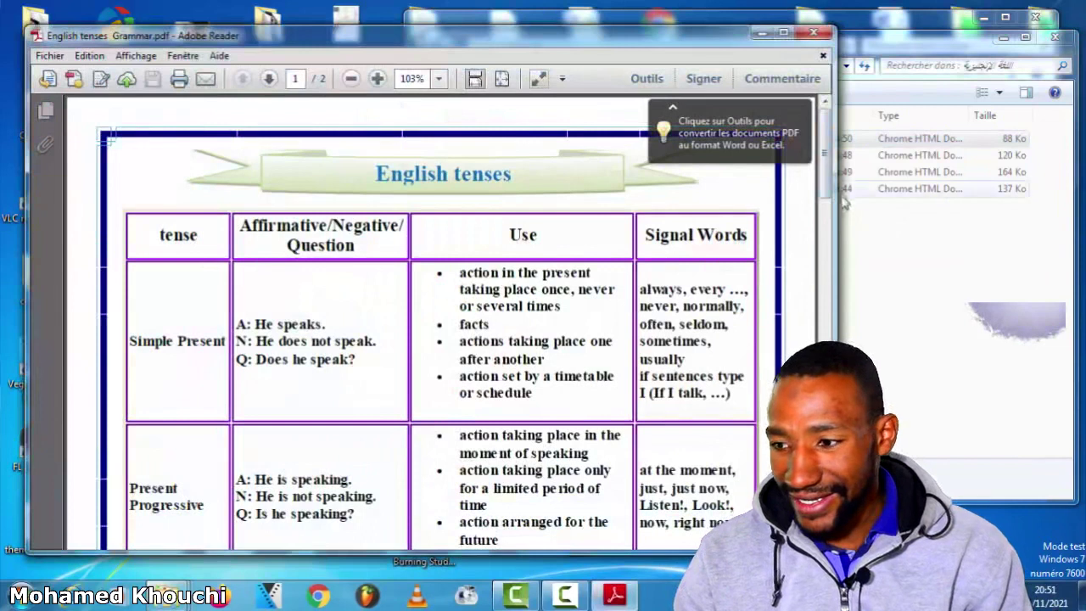
{"action": "left_click_drag", "start_coordinate": [831, 178], "coordinate": [830, 202]}
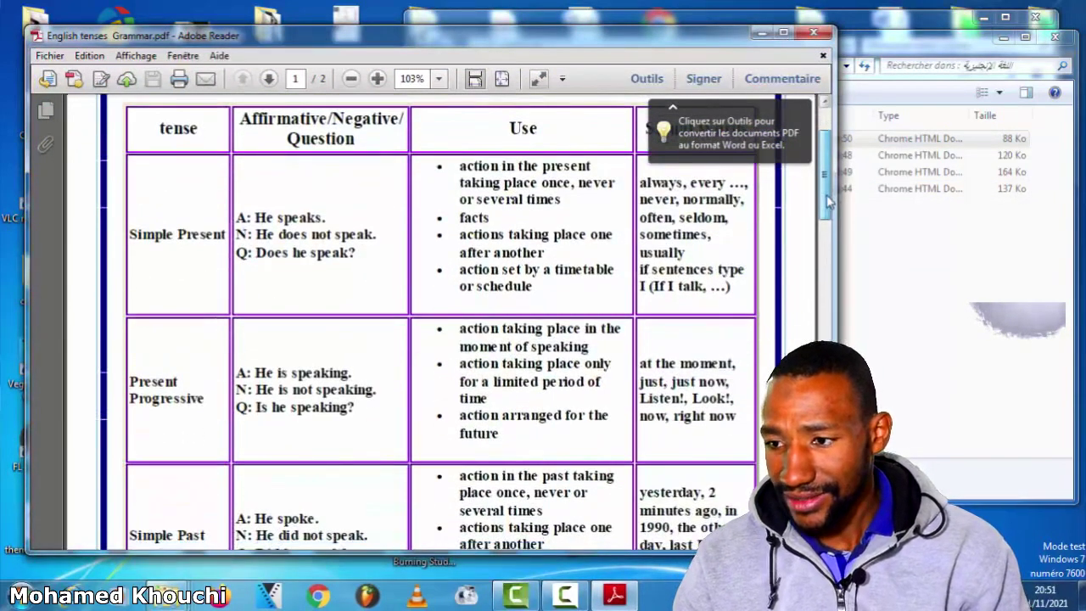